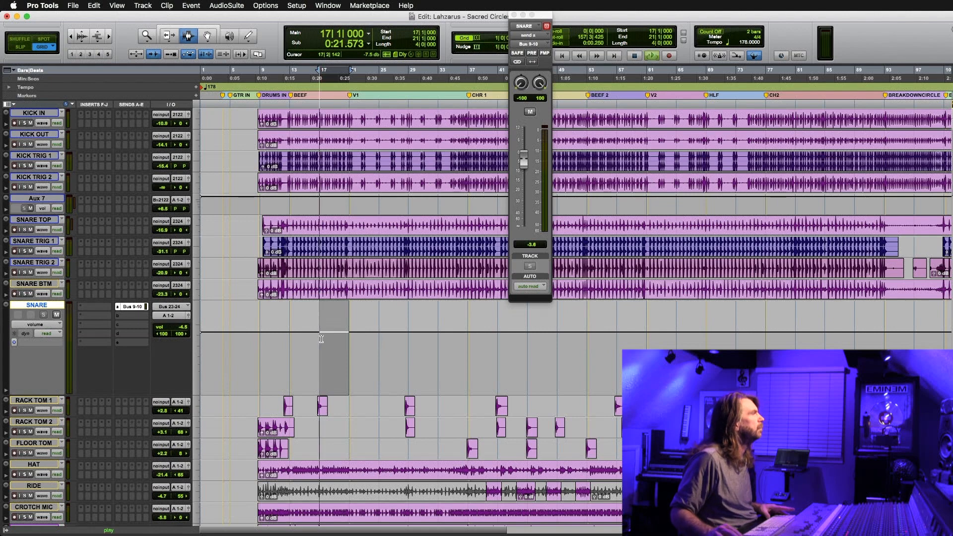
Step: Insert the stereo Virtual Mix Rack plug-in in the SNARE track's first insert slot while the selection loops
key("space")
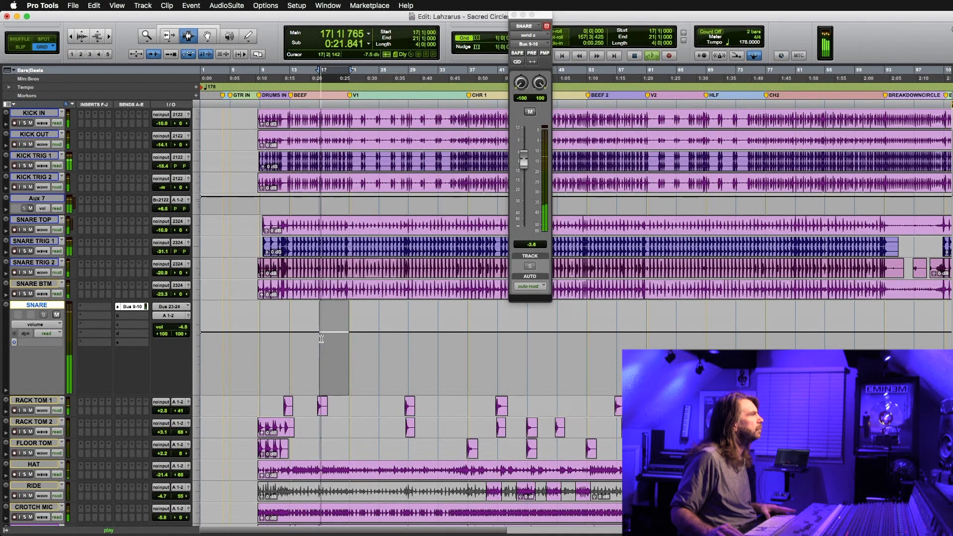
left_click(95, 307)
mouse_move(149, 315)
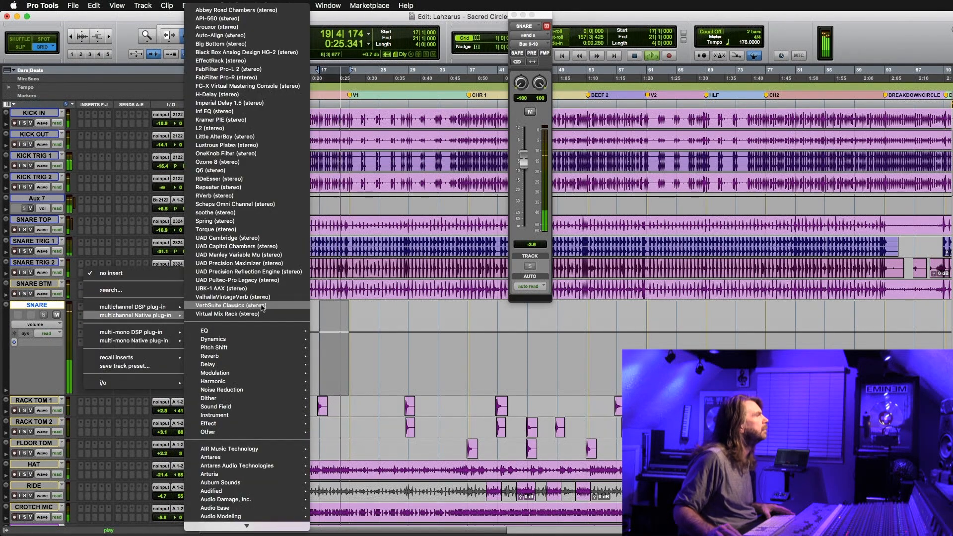
left_click(259, 315)
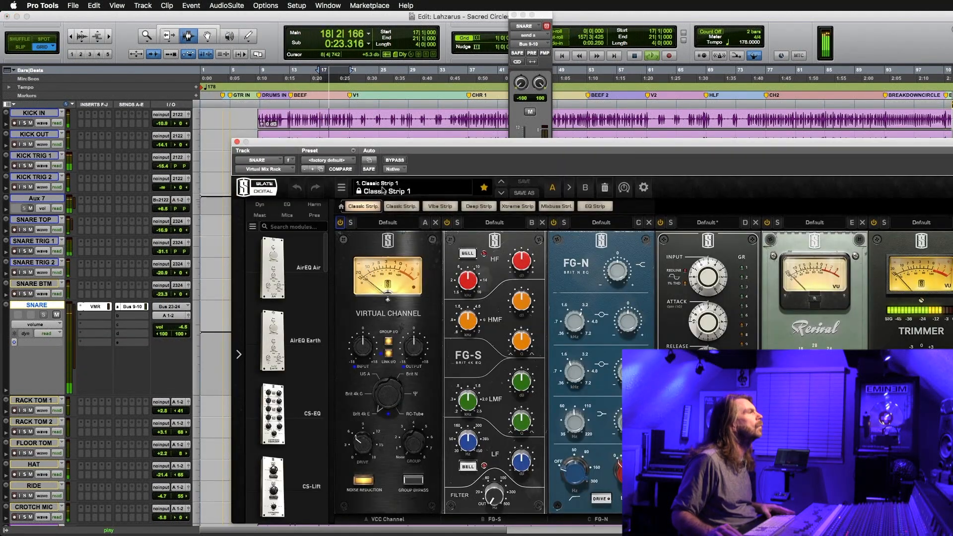
Step: Audition the Virtual Mix Rack presets on the snare from Drum Buss through Heavy Guitars 1, return to Drum Buss and stop playback
left_click(500, 195)
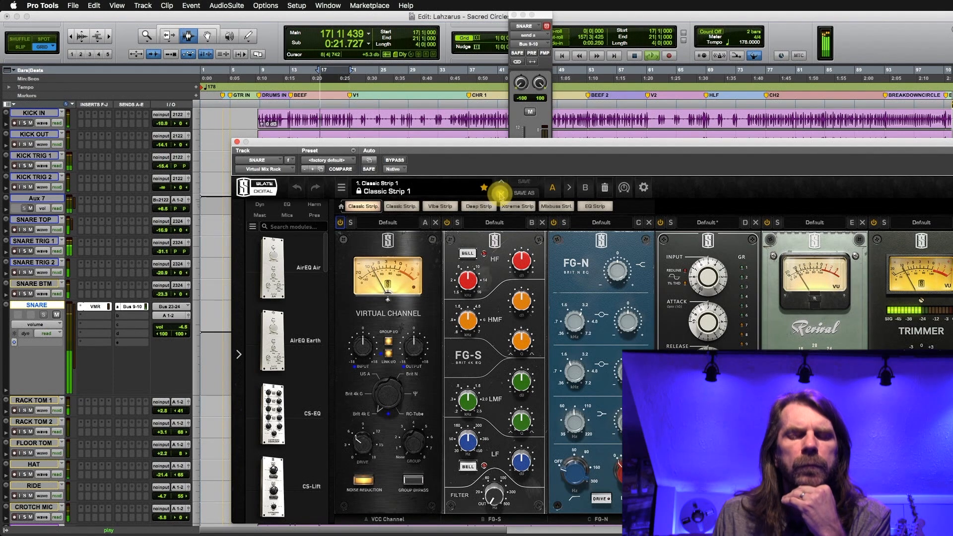
left_click(501, 195)
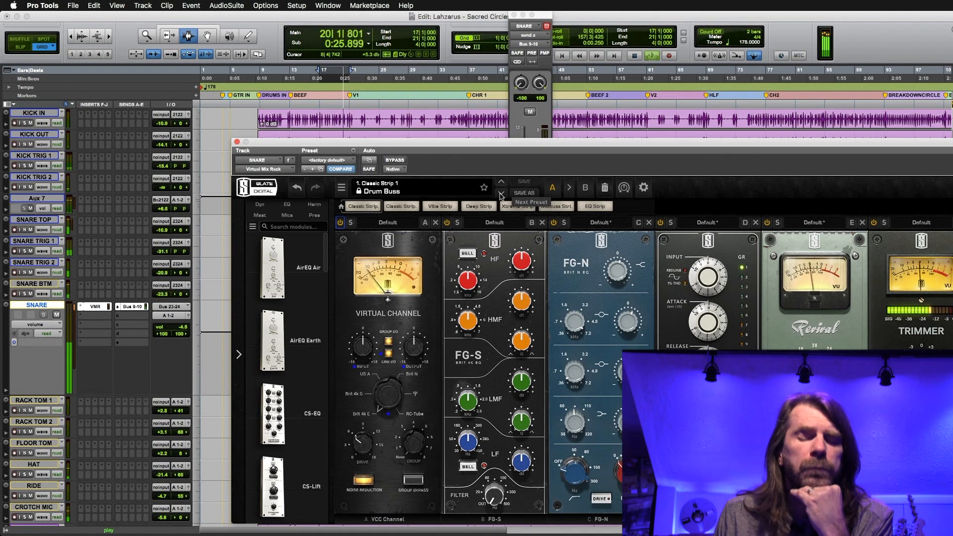
left_click(500, 195)
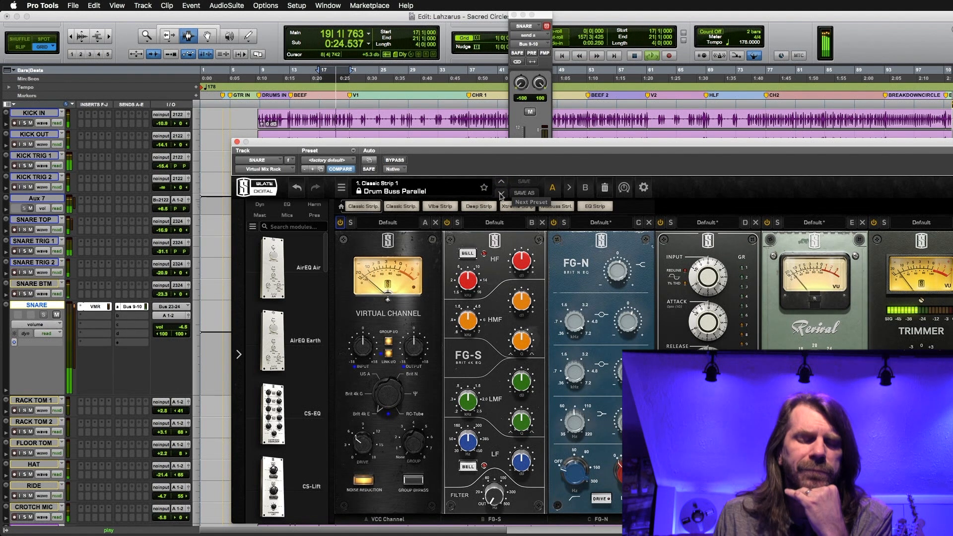
left_click(500, 195)
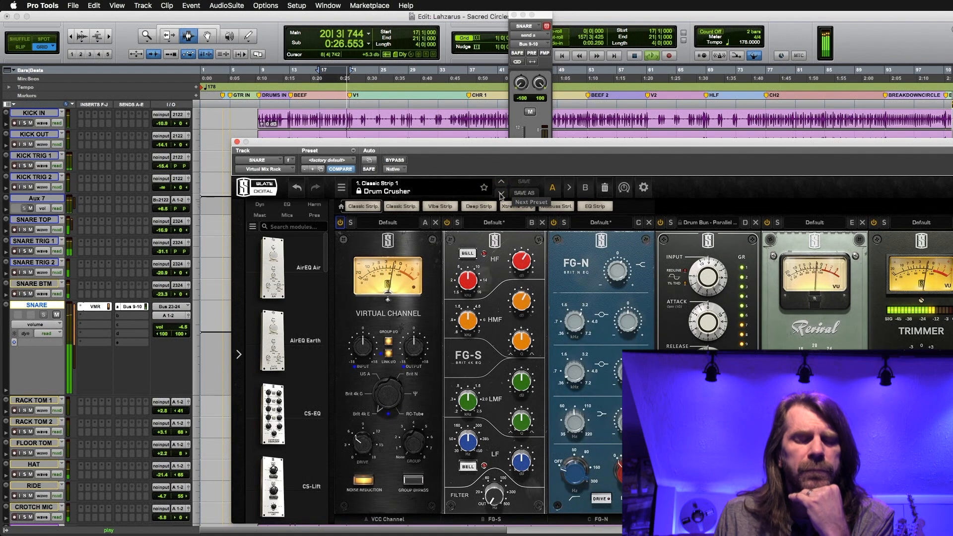
left_click(501, 195)
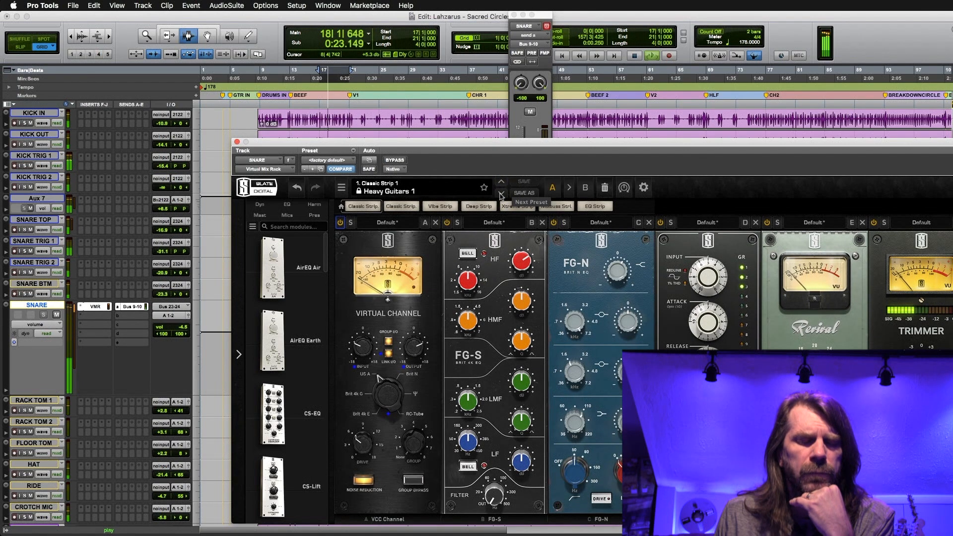
left_click(501, 178)
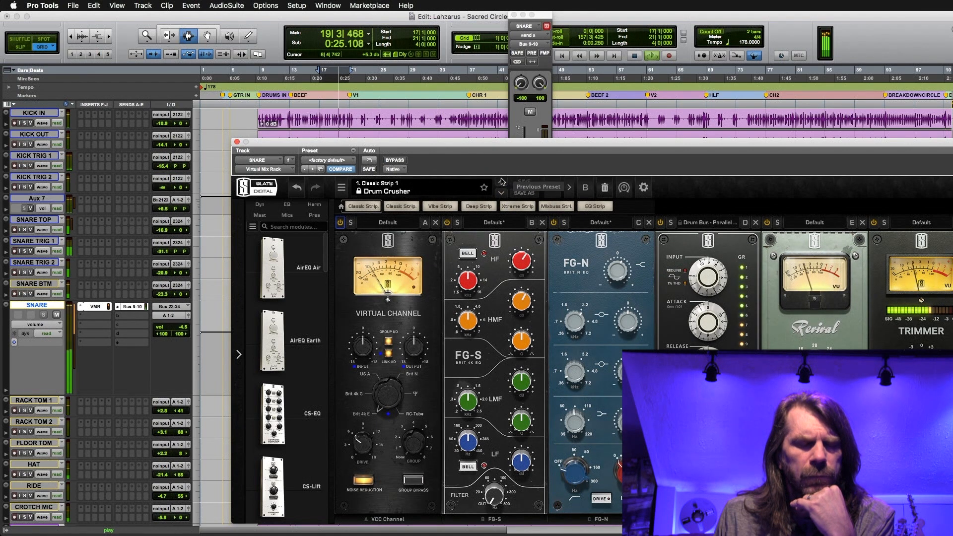
left_click(502, 180)
left_click(501, 181)
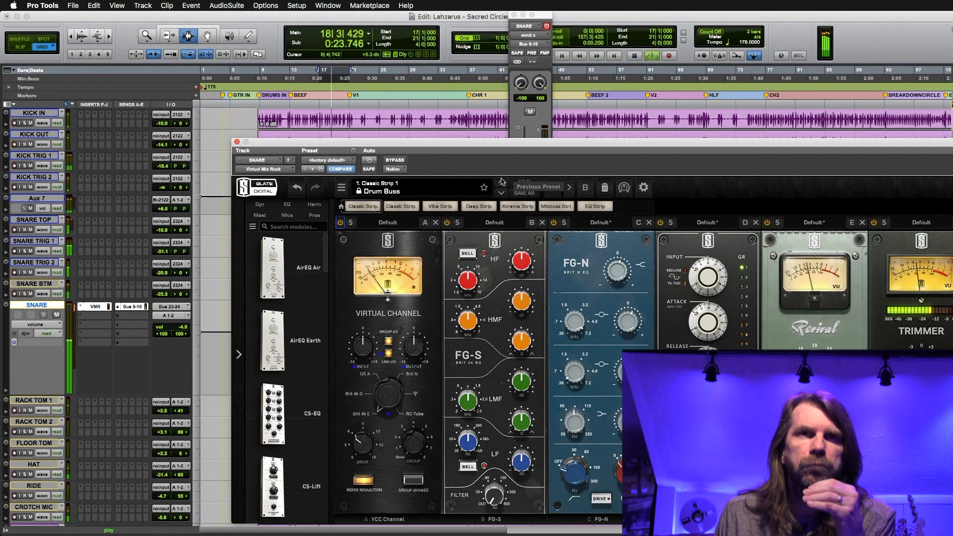
key("space")
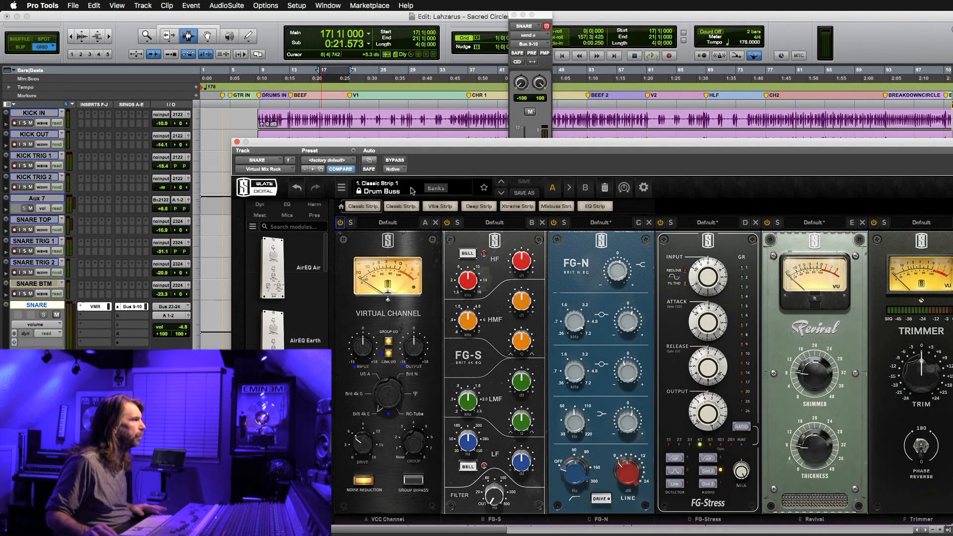
Step: During playback, add the Gate:Drums module to the rack between FG-N and FG-Stress, and lower the Trimmer's trim
key("space")
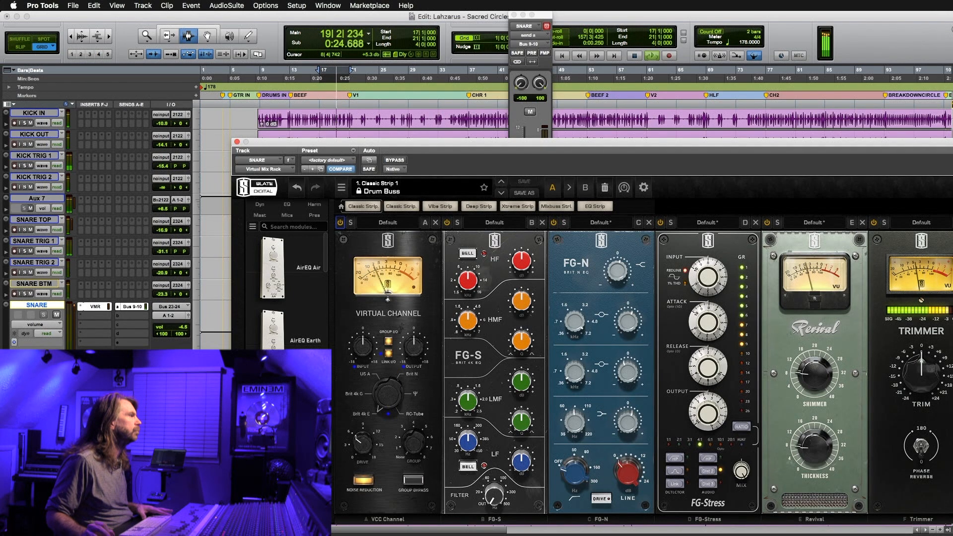
scroll(310, 272, "down", 10)
scroll(310, 272, "down", 10)
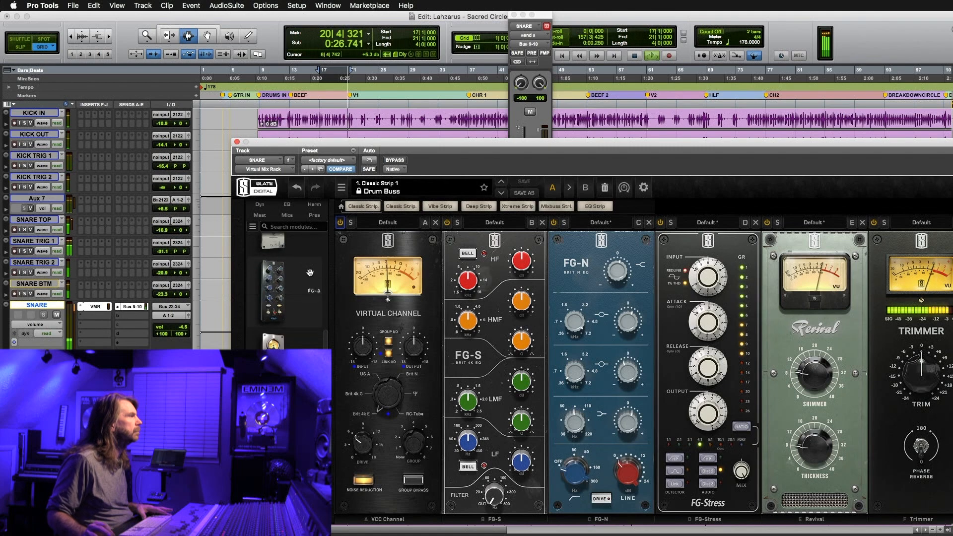
double_click(308, 249)
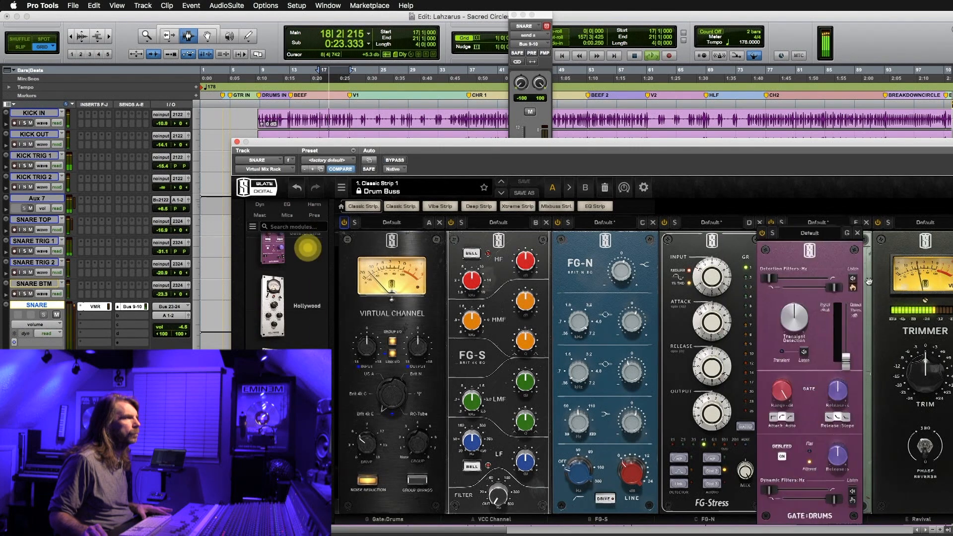
left_click_drag(919, 378, 917, 388)
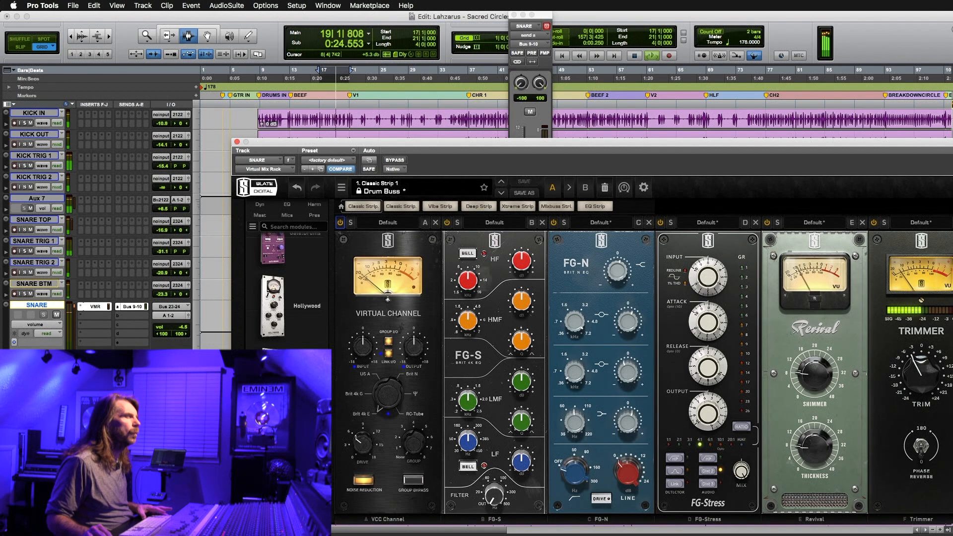
left_click_drag(952, 365, 760, 359)
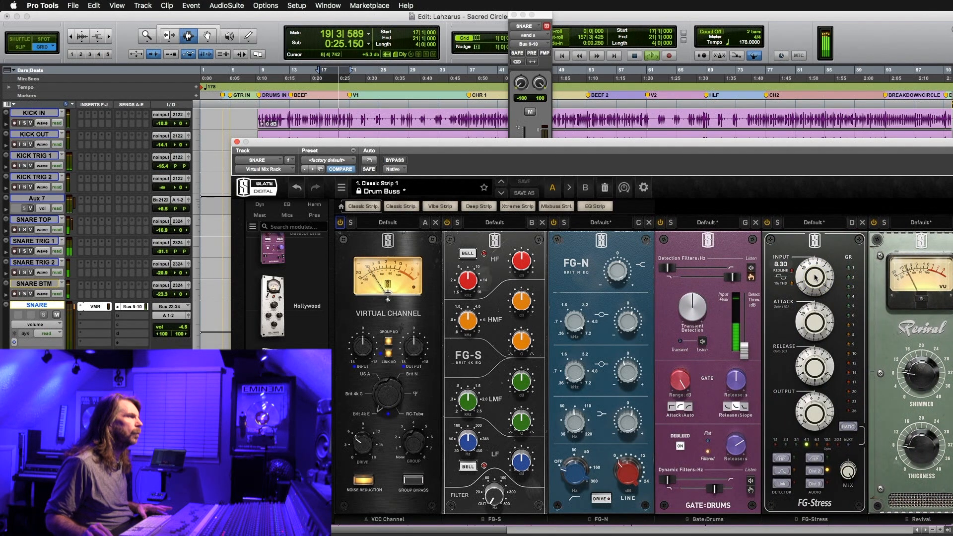
Step: Set the debleed release of Gate:Drums to 568 ms and adjust the FG-Stress input, comparing the sound with the gate off and on
left_click_drag(739, 445, 737, 435)
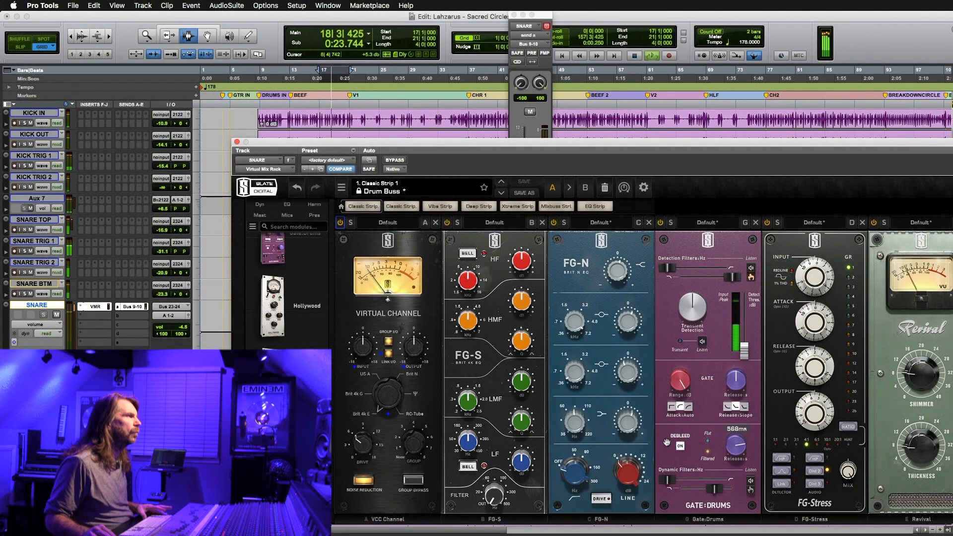
left_click(662, 223)
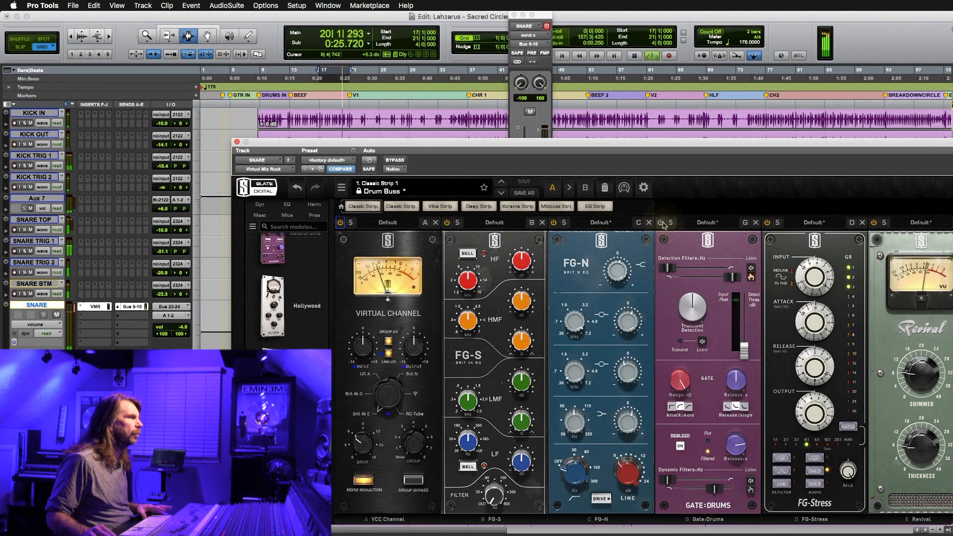
left_click(661, 224)
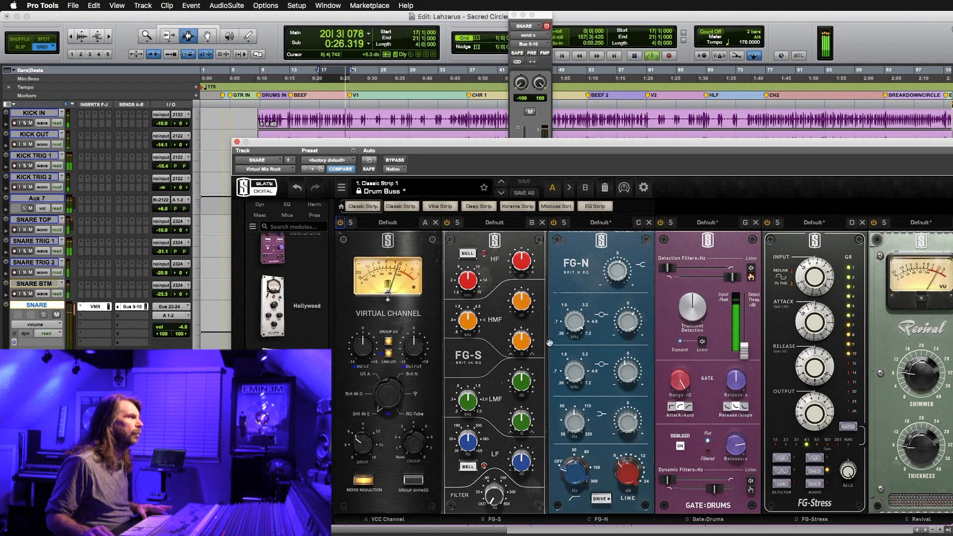
left_click_drag(817, 276, 820, 267)
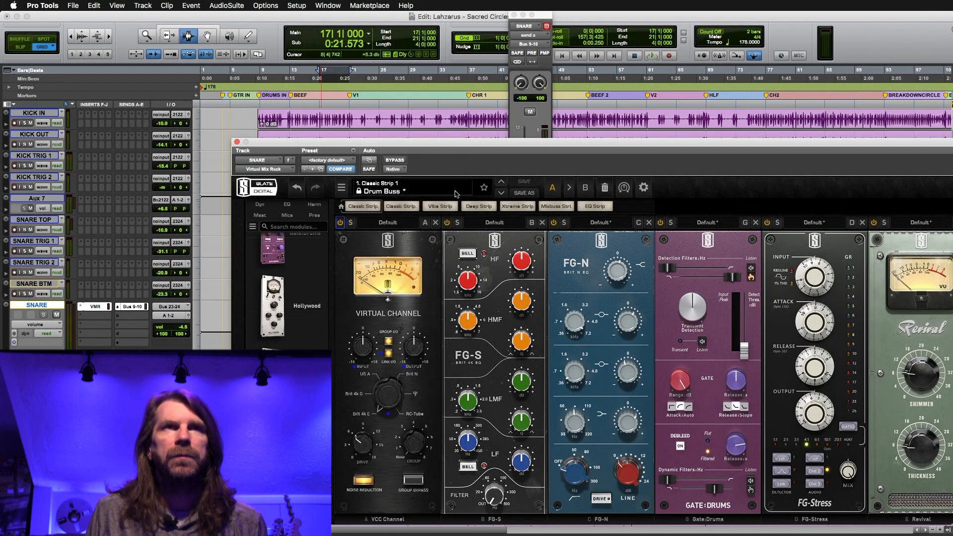
Step: Compare the looping snare with Virtual Mix Rack bypassed and active, also toggling the Gate:Drums module
left_click(390, 160)
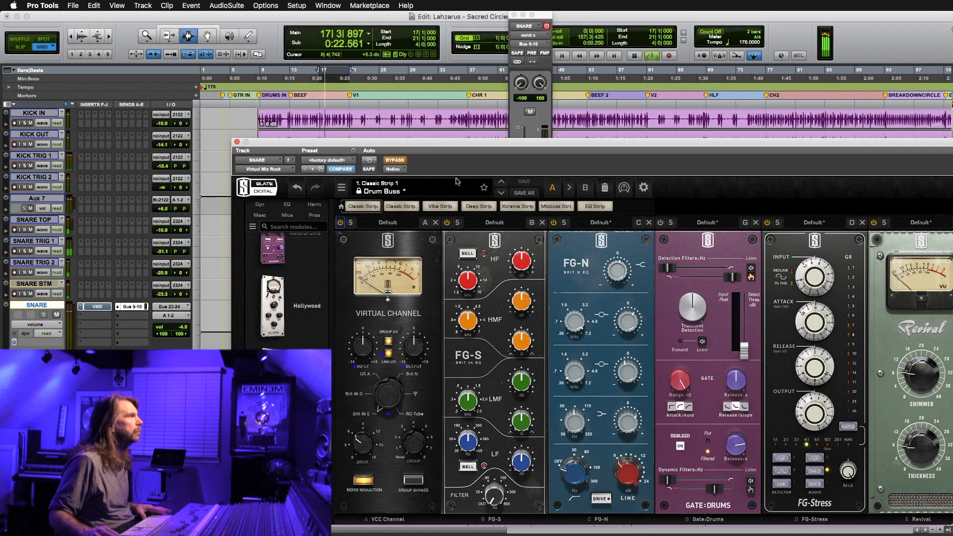
left_click(394, 160)
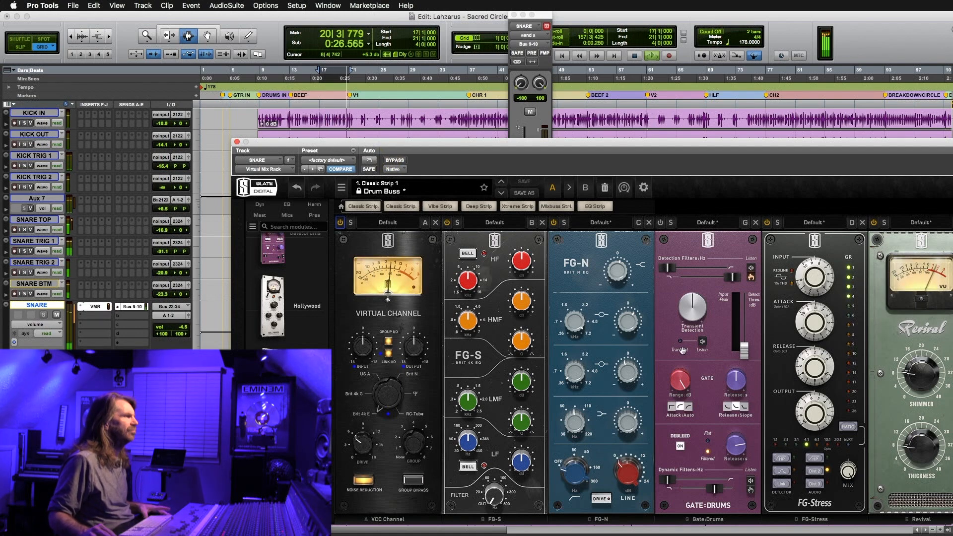
left_click(660, 222)
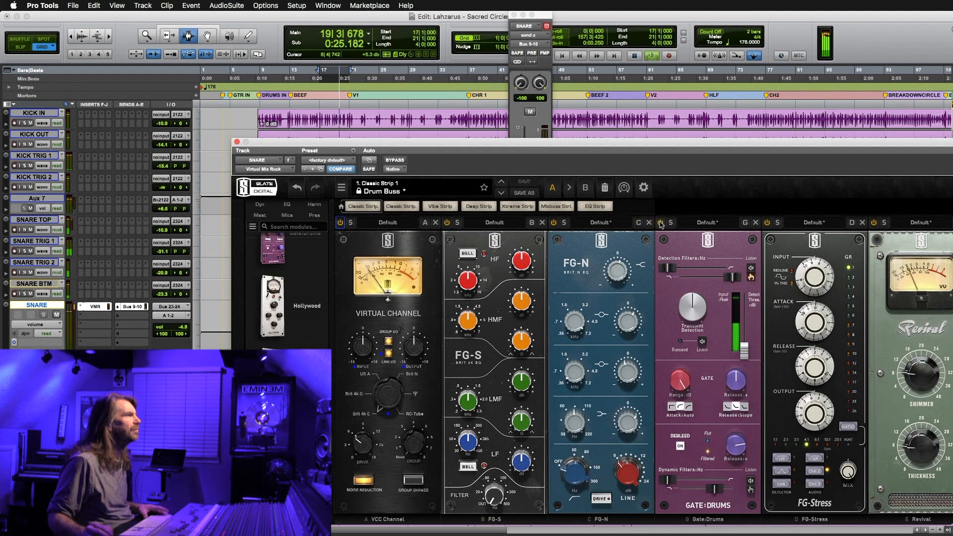
left_click(400, 160)
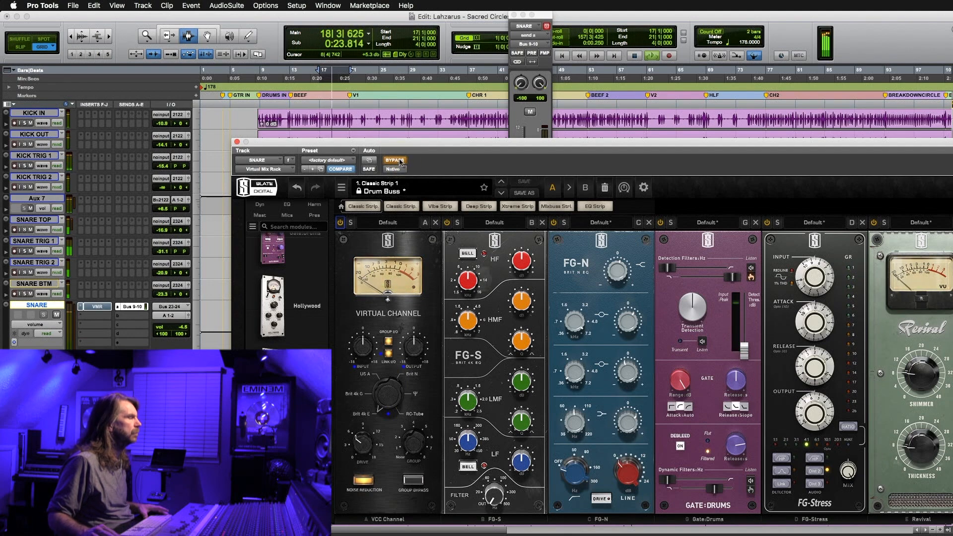
left_click(395, 160)
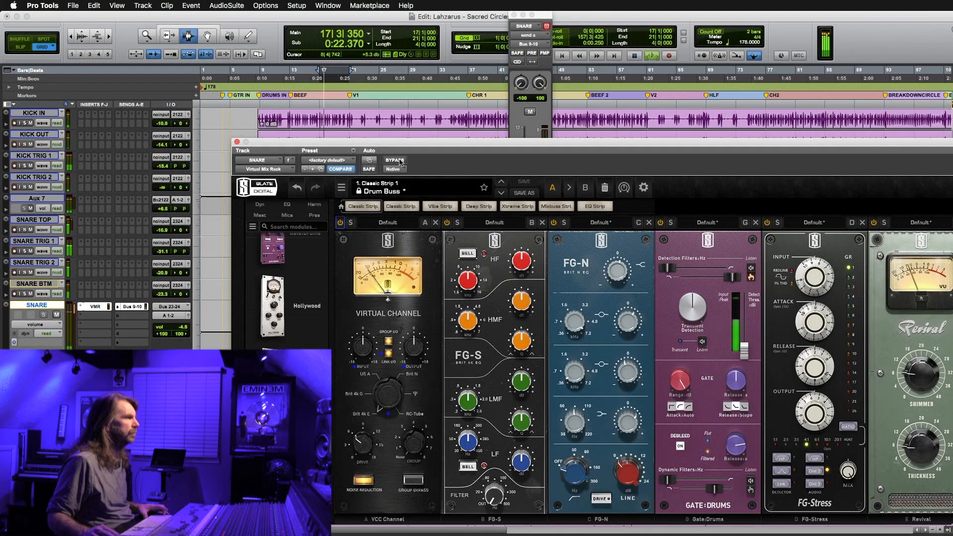
left_click(400, 161)
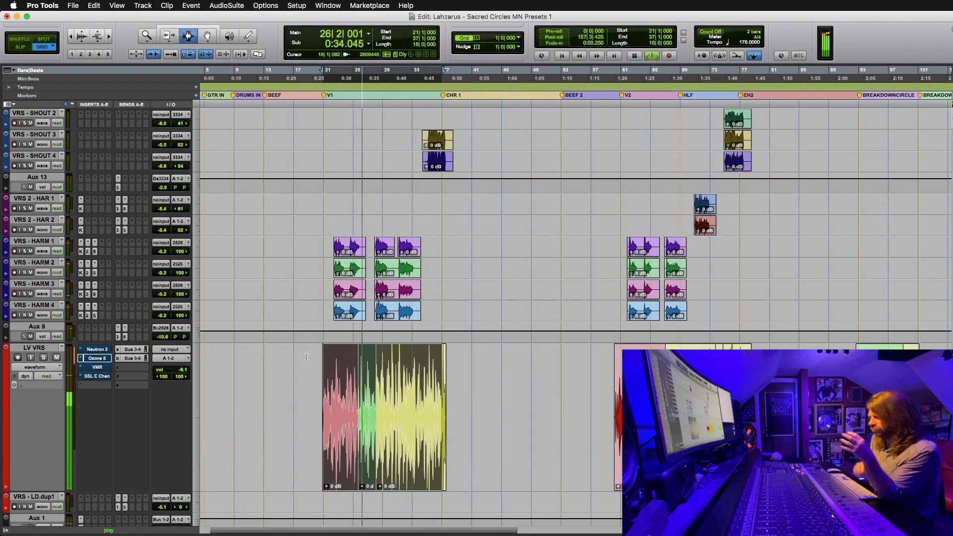
Step: Take Neutron 2 on the LV VRS track out of bypass, audition the vocal with it, and close the plug-in window
key("space")
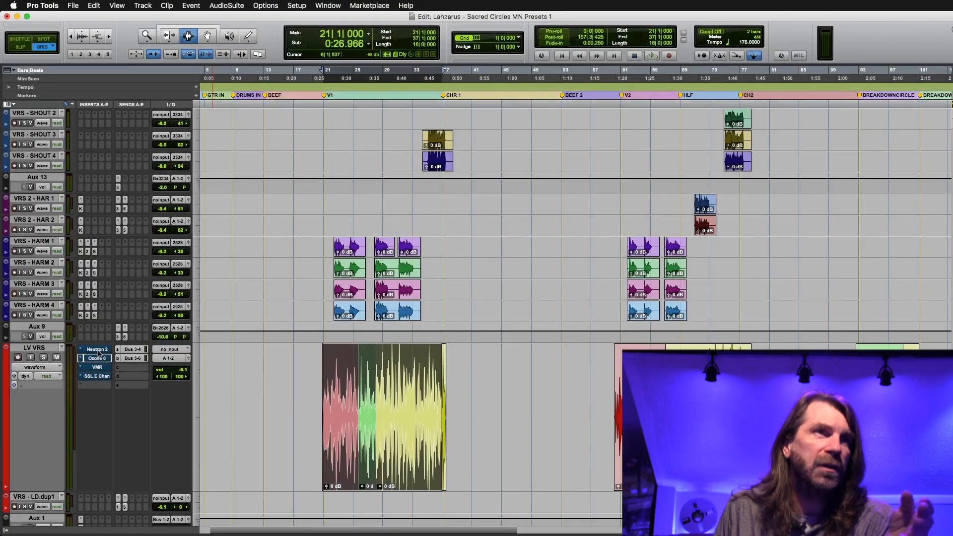
left_click(97, 349)
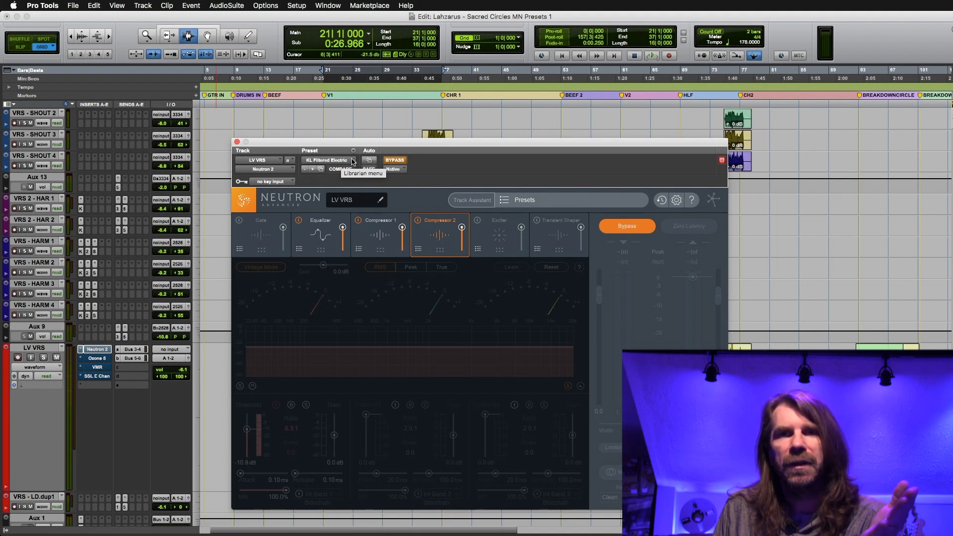
left_click(399, 159)
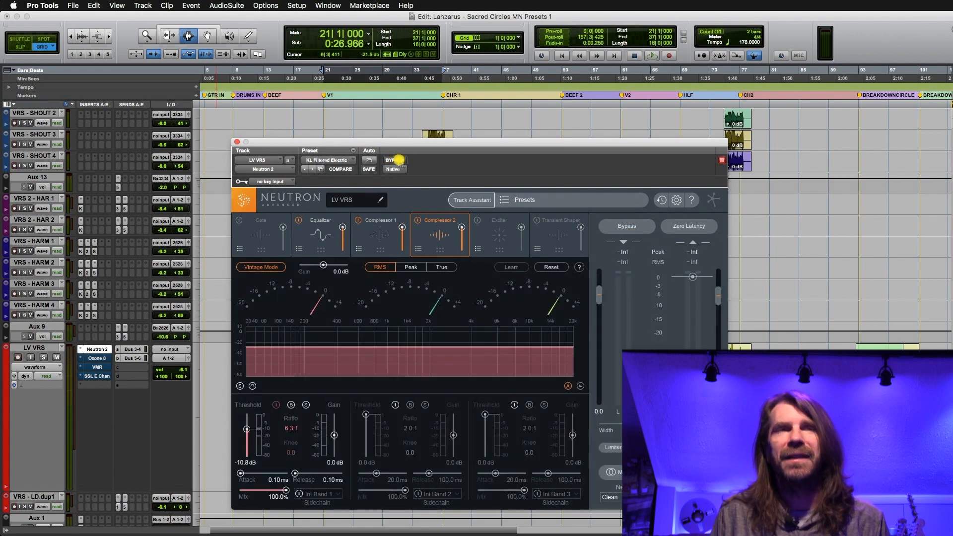
key("space")
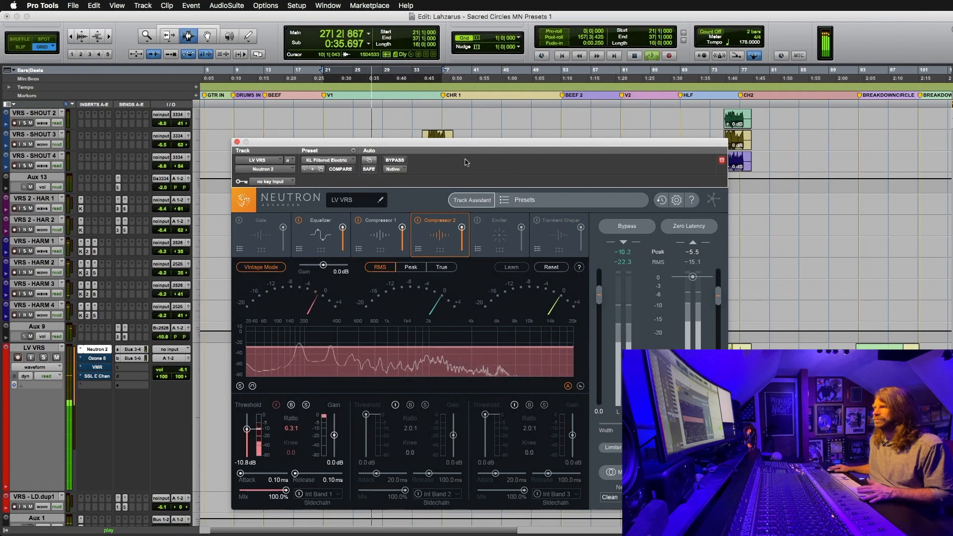
key("space")
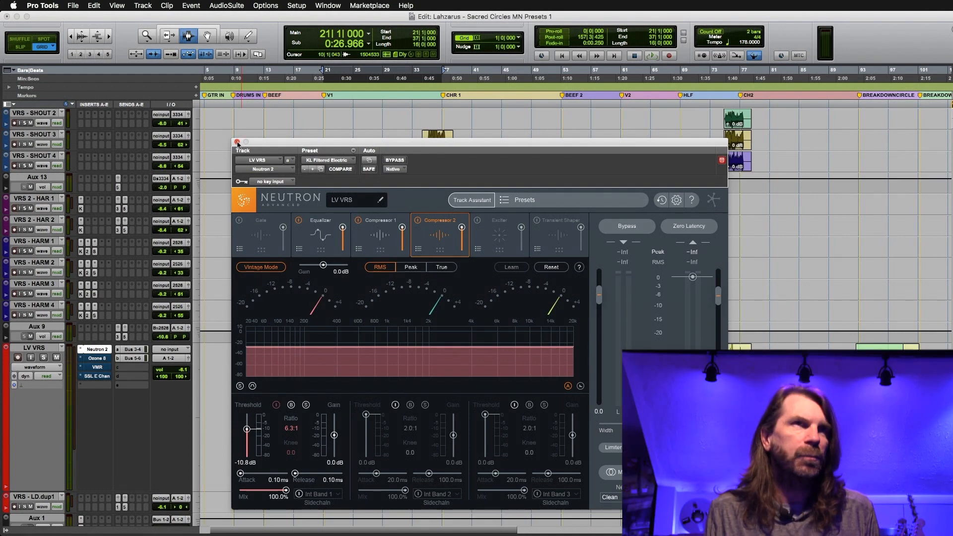
left_click(237, 142)
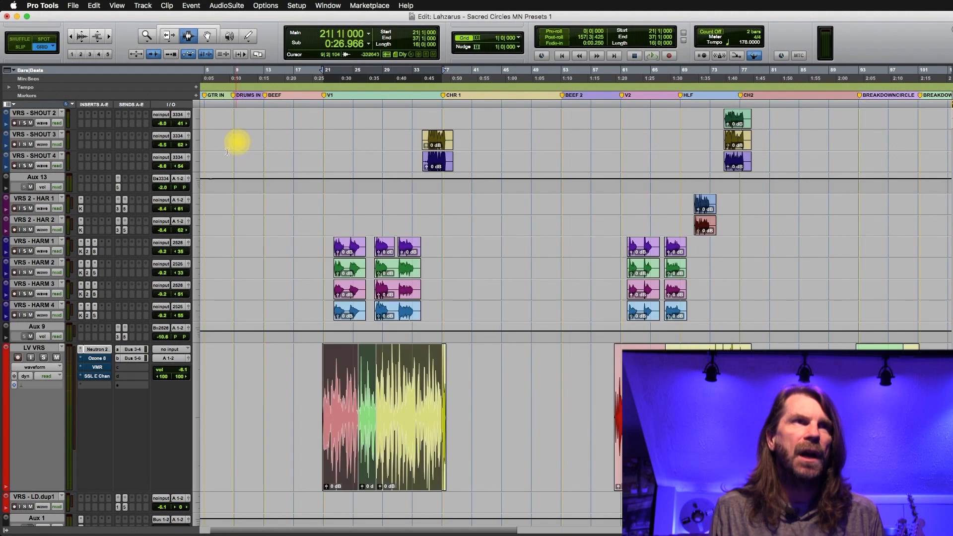
Step: Open Ozone 8 on the LV VRS track and take it out of bypass while the verse plays
left_click(96, 358)
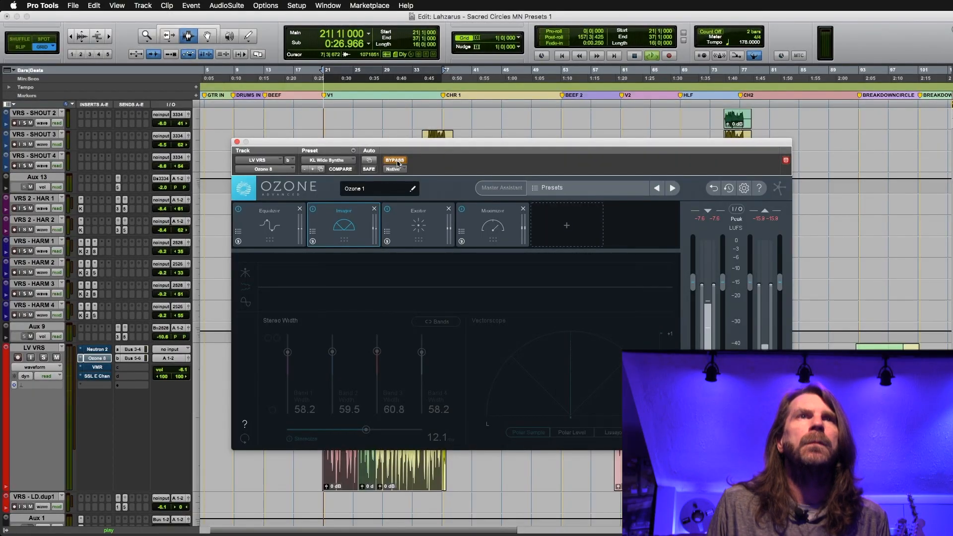
key("space")
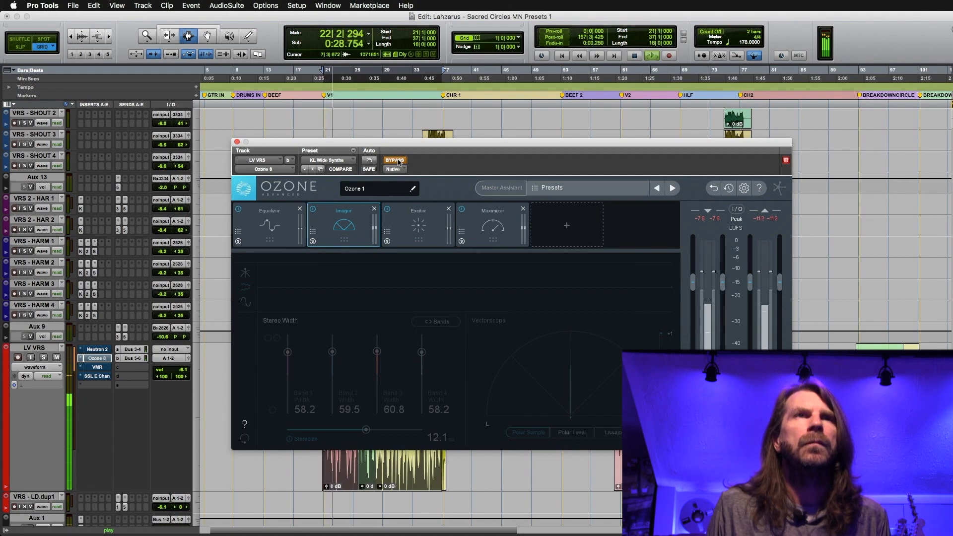
left_click(395, 160)
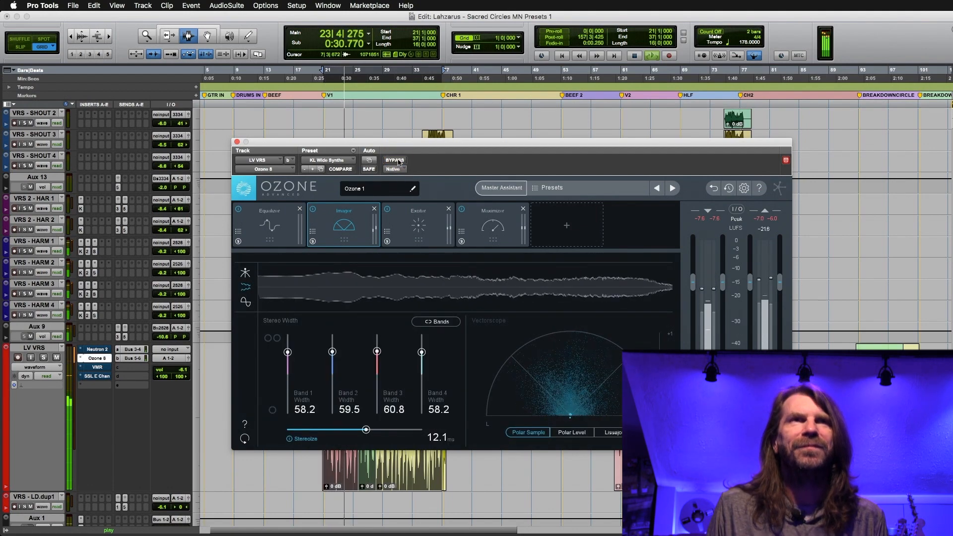
Step: Compare the lead vocal with Ozone 8 bypassed and active, first in the full mix and again with LV VRS soloed
left_click(399, 162)
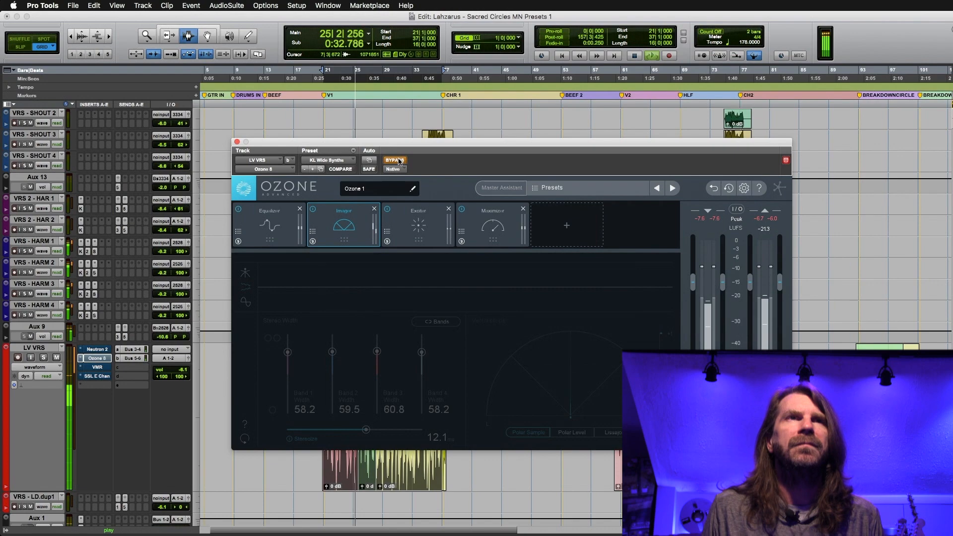
left_click(399, 161)
left_click(43, 358)
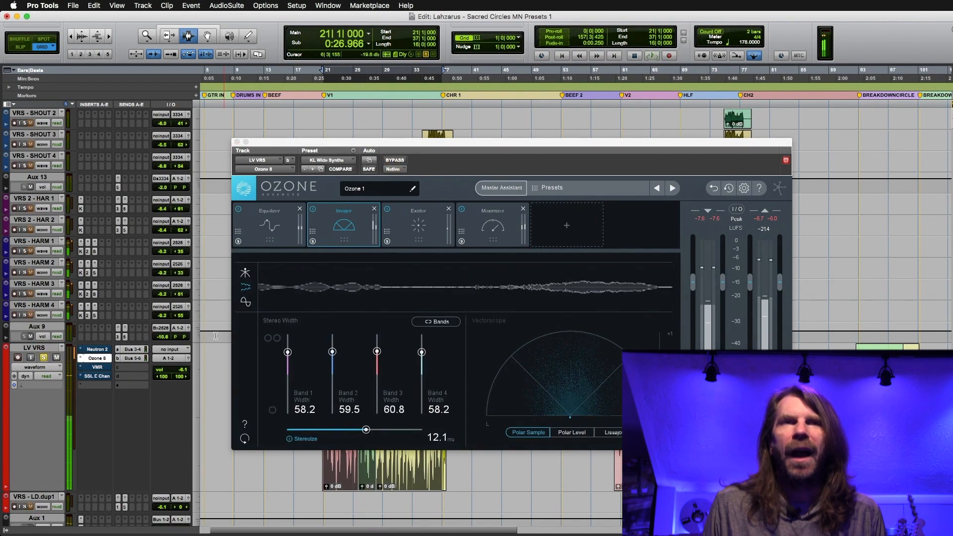
left_click(397, 161)
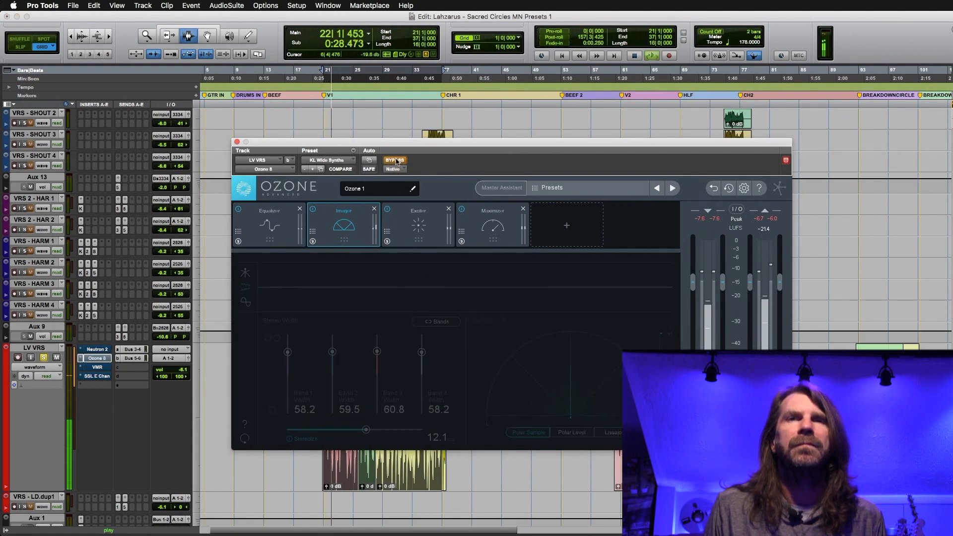
left_click(398, 161)
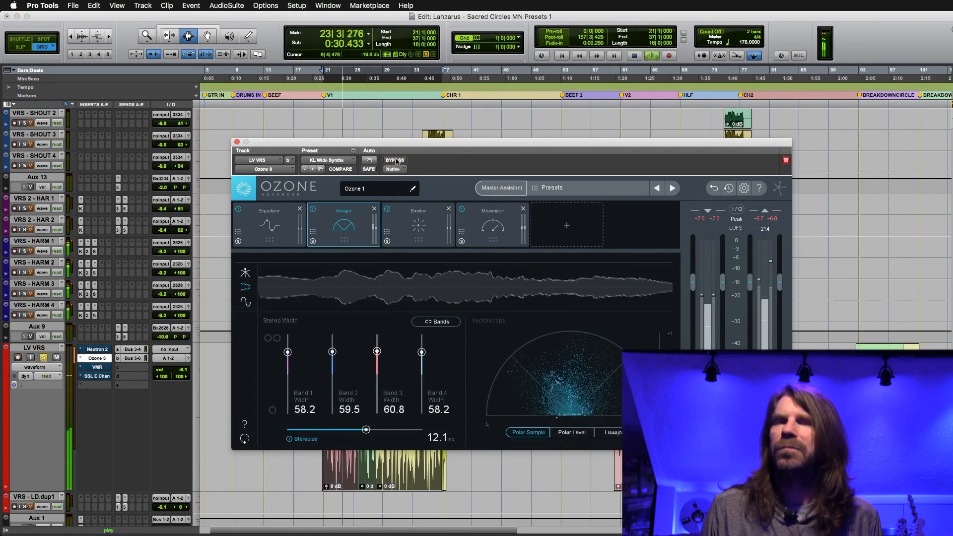
Step: Take LV VRS out of solo and compare Ozone 8 bypassed and active again within the full mix
left_click(44, 358)
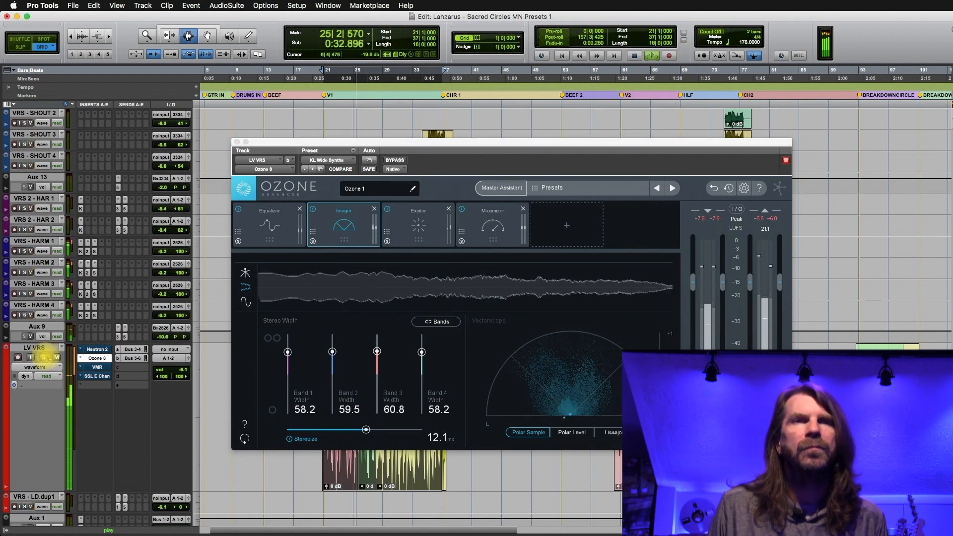
left_click(396, 162)
left_click(396, 161)
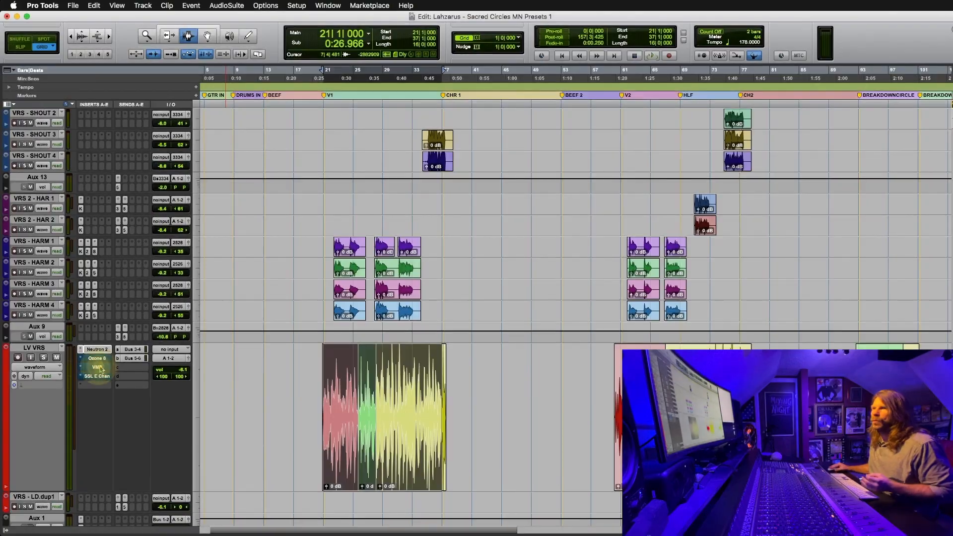
Step: Open Virtual Mix Rack on the LV VRS track, take it out of bypass, and play the verse
left_click(160, 331)
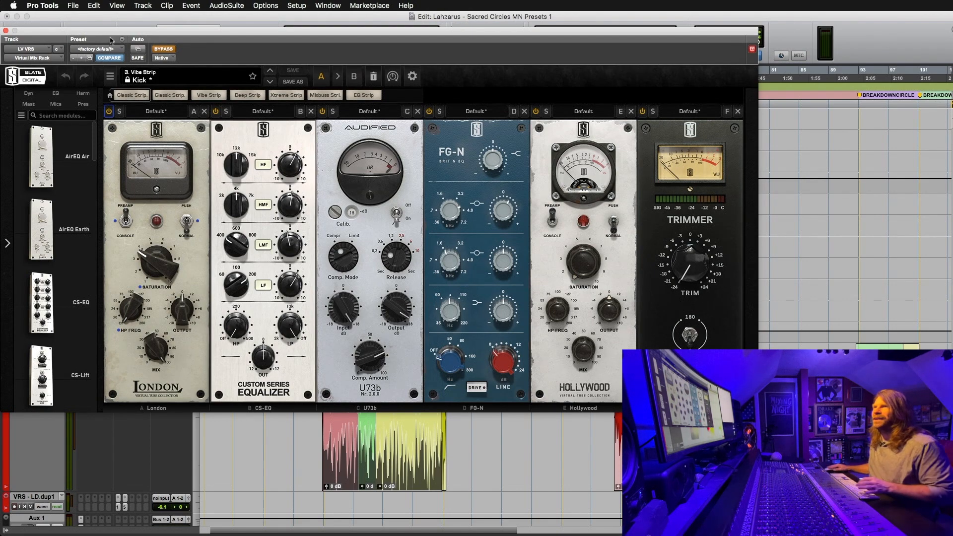
left_click_drag(138, 34, 274, 59)
left_click(301, 75)
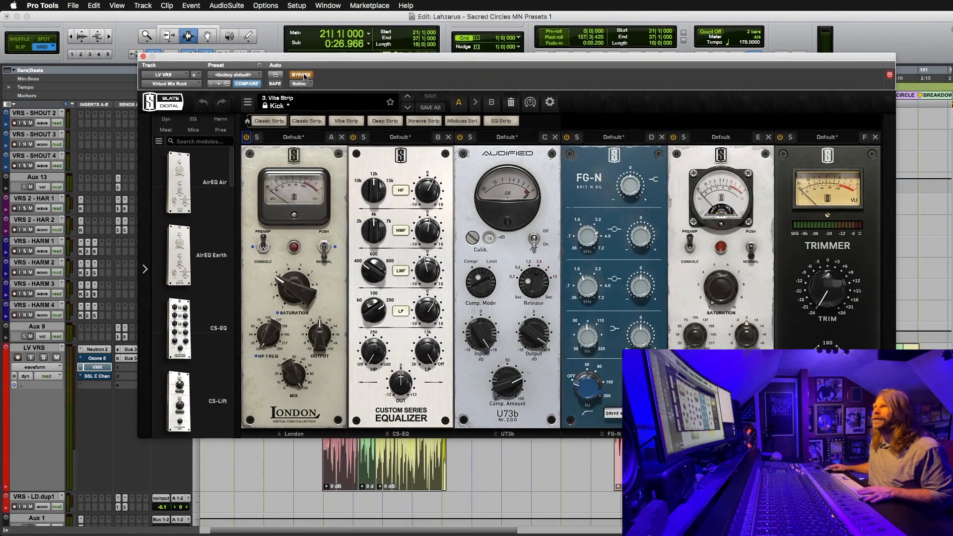
key("space")
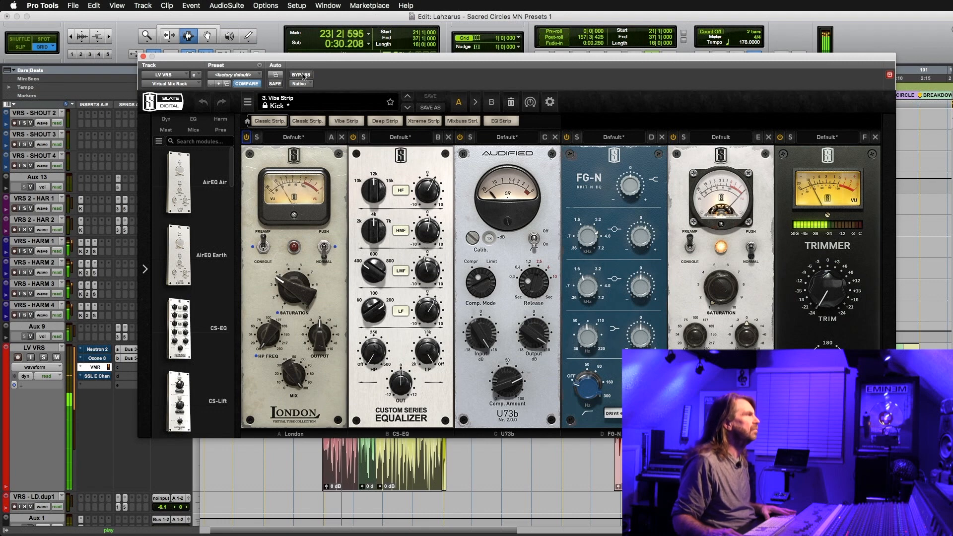
Step: Compare the playing verse with the lead vocal's Virtual Mix Rack bypassed and active, leaving it active and stopping playback
left_click(301, 75)
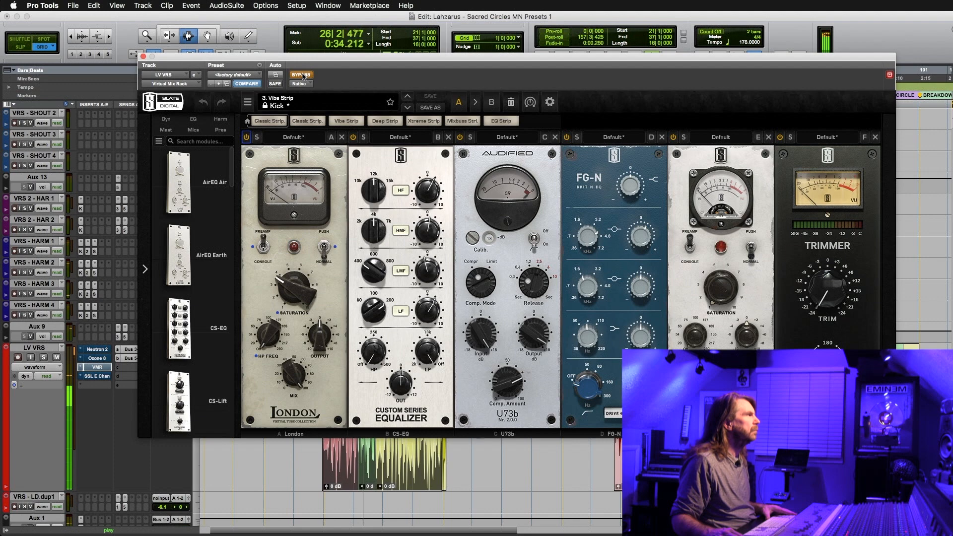
left_click(301, 75)
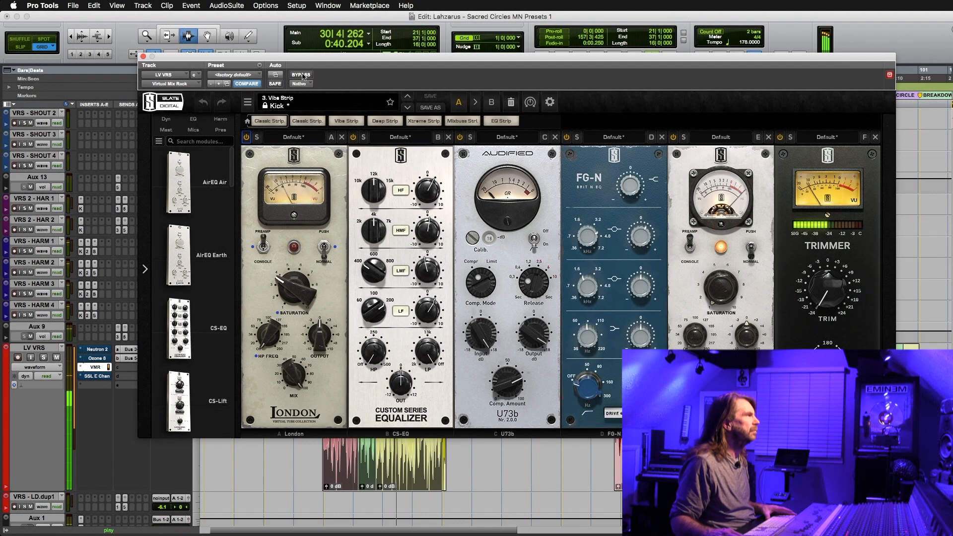
left_click(301, 75)
left_click(301, 75)
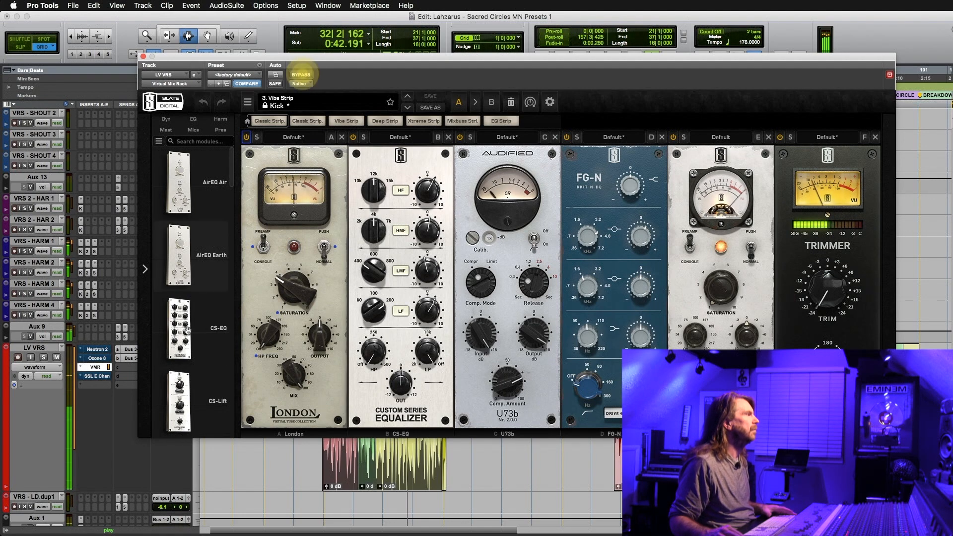
key("space")
Step: Open the SSL E Channel Strip on LV VRS, take it out of bypass, and compare the verse with it off and on
left_click(95, 372)
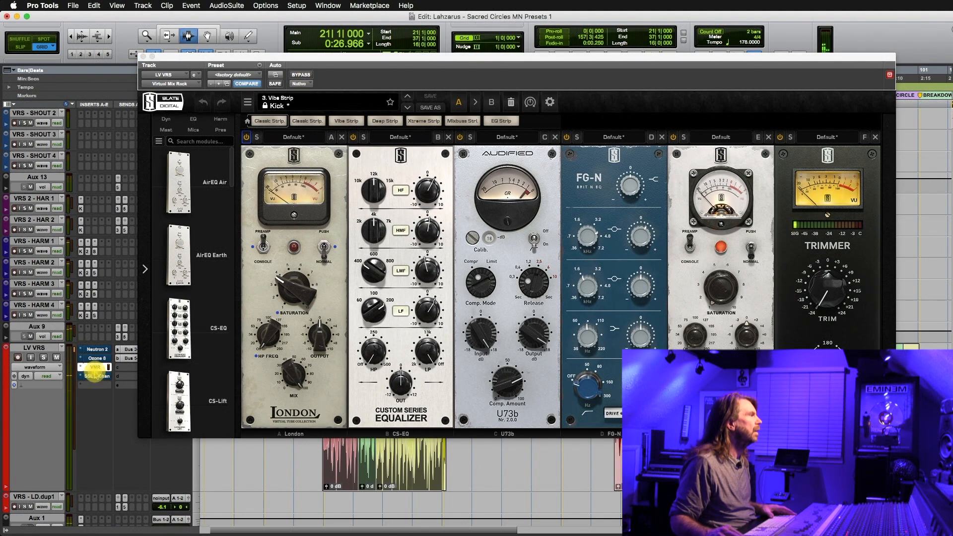
left_click(300, 76)
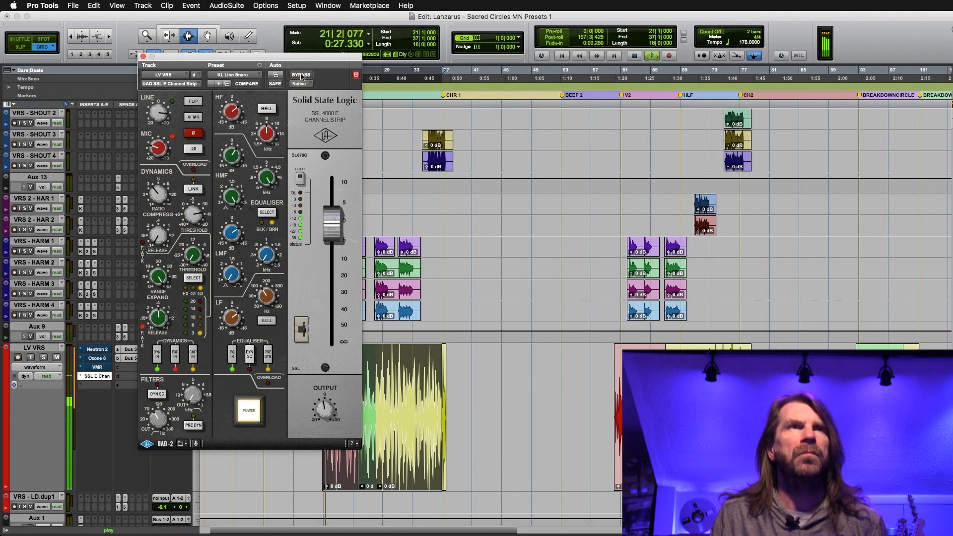
left_click(301, 76)
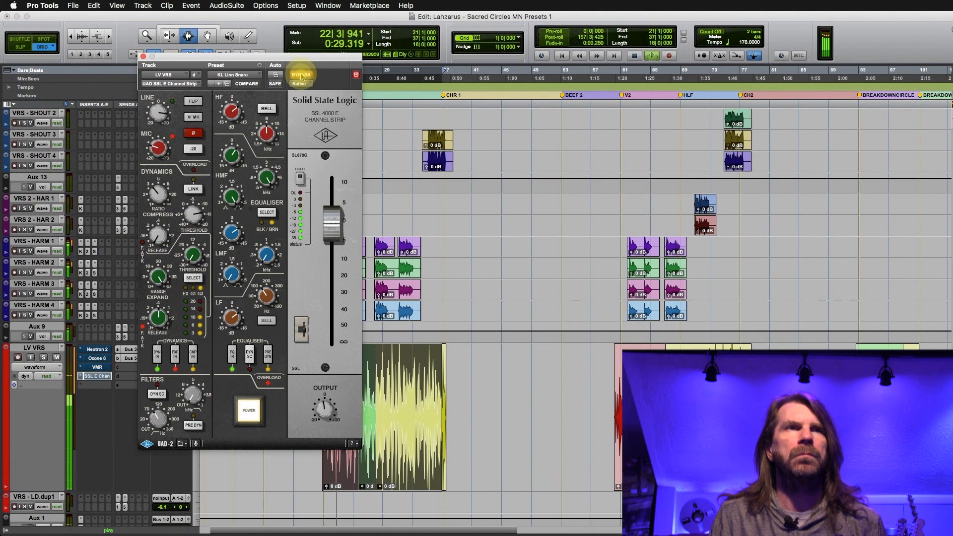
left_click(301, 76)
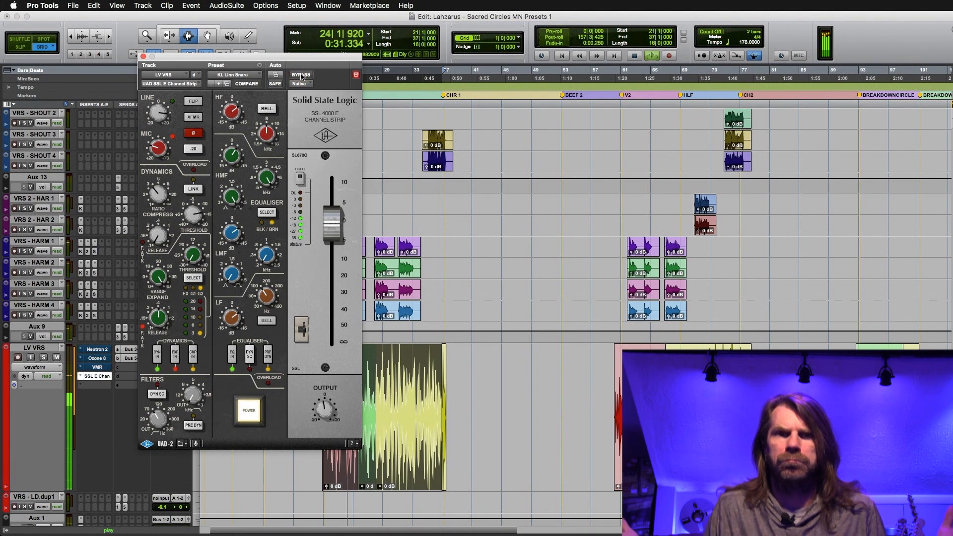
left_click(301, 76)
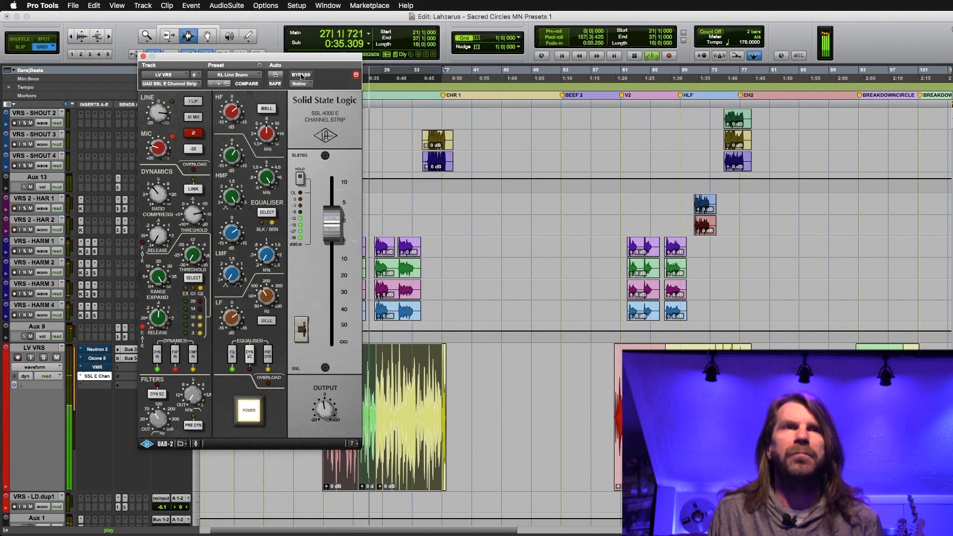